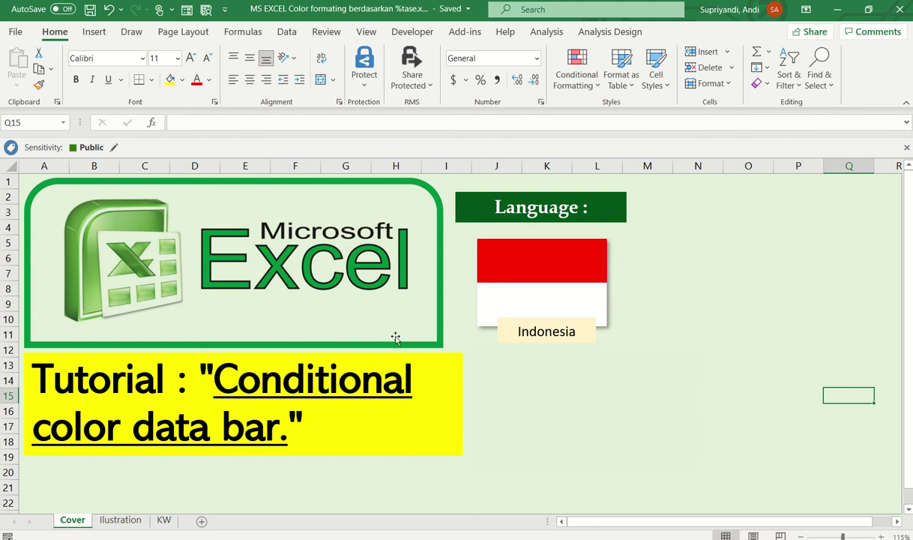
# On the Ilustration sheet, change the last Data Jualan value in D24 to 2
pyautogui.click(114, 523)
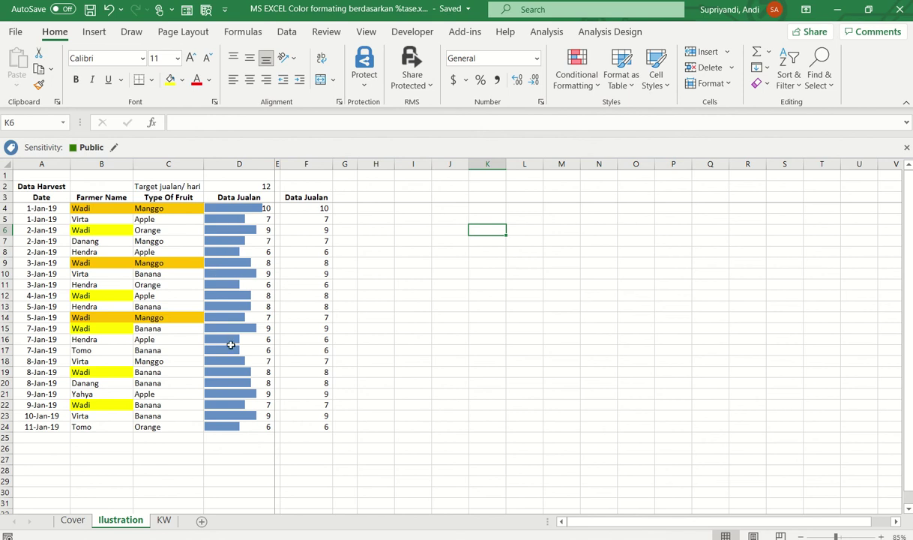
pyautogui.click(253, 186)
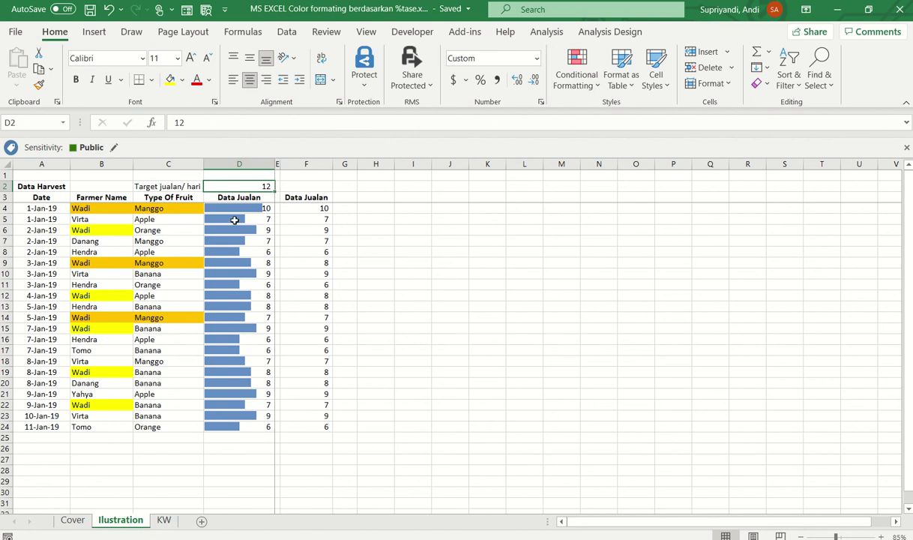
pyautogui.click(253, 429)
pyautogui.write('2')
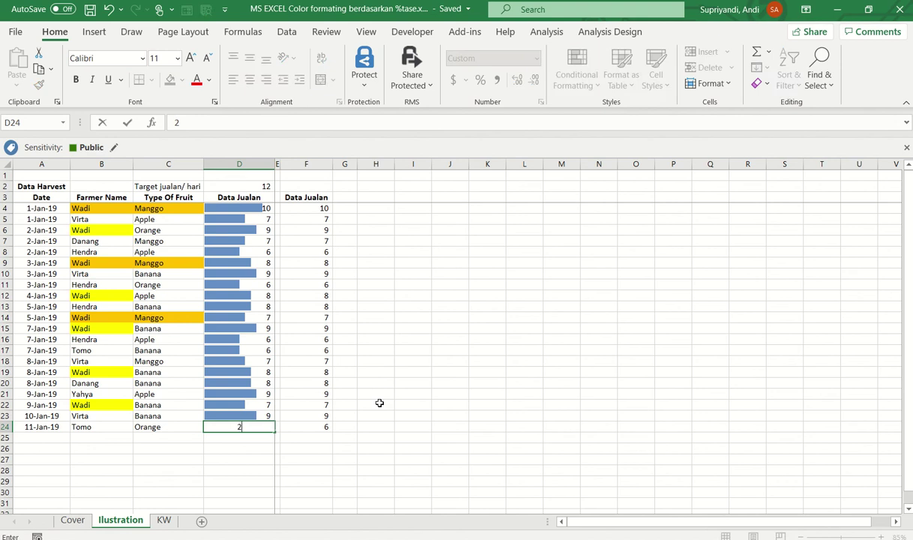
pyautogui.press('Return')
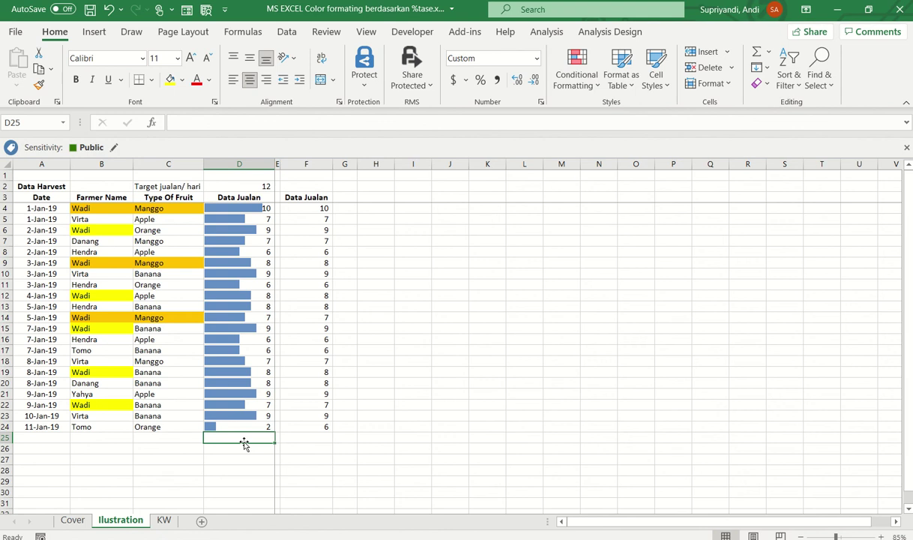
# Start a custom data bar conditional formatting rule for the second Data Jualan column, F4:F24
pyautogui.click(318, 160)
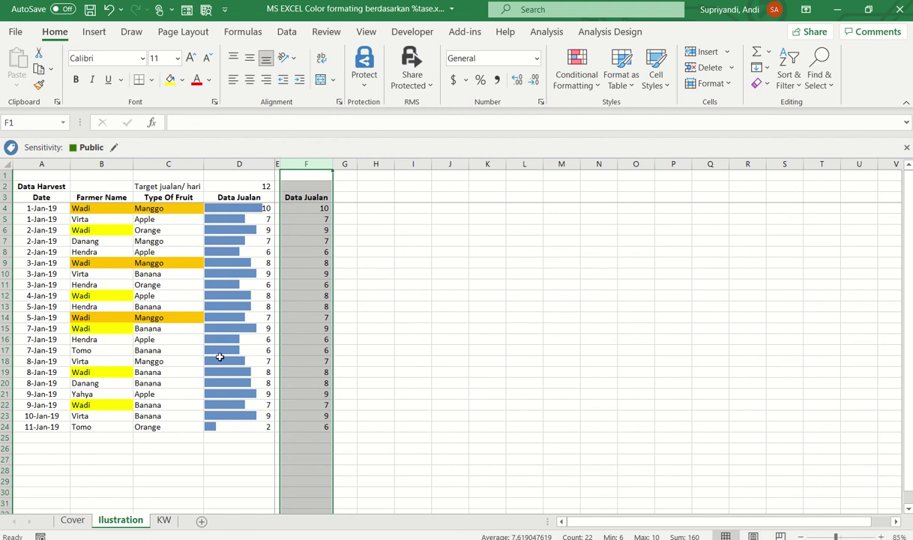
pyautogui.click(515, 228)
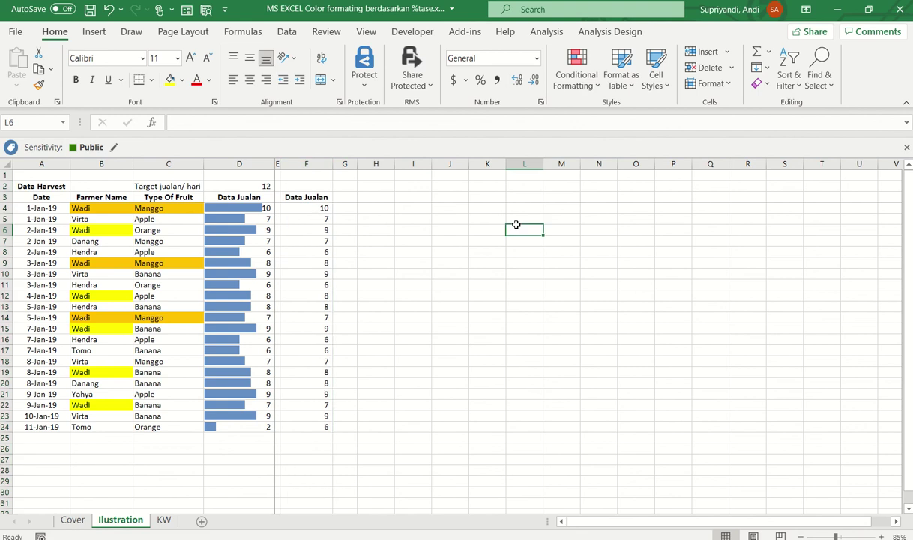
pyautogui.click(310, 208)
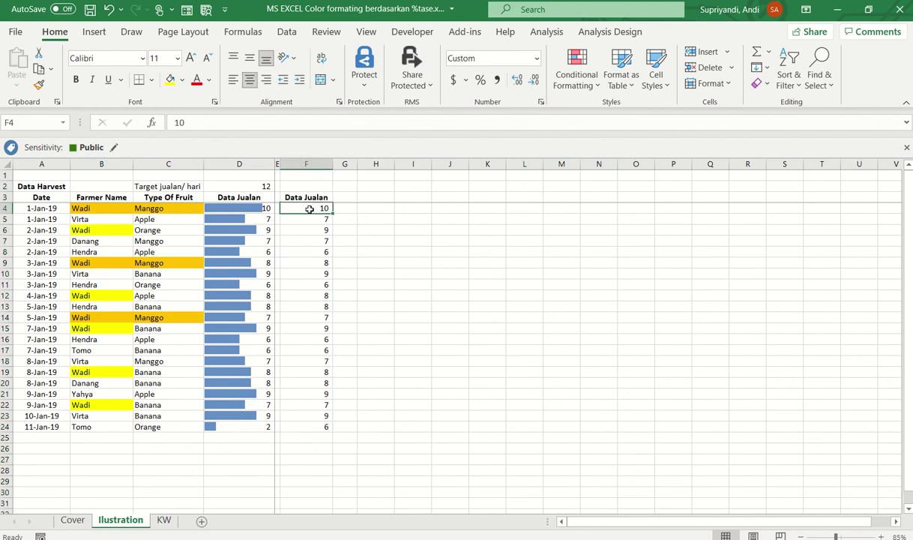
pyautogui.hotkey('ctrl', 'shift', 'Down')
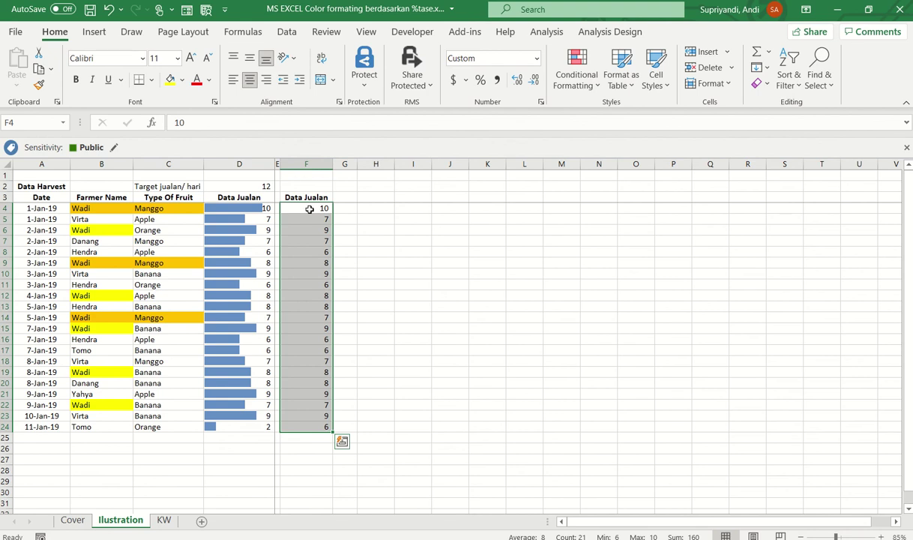
pyautogui.click(576, 87)
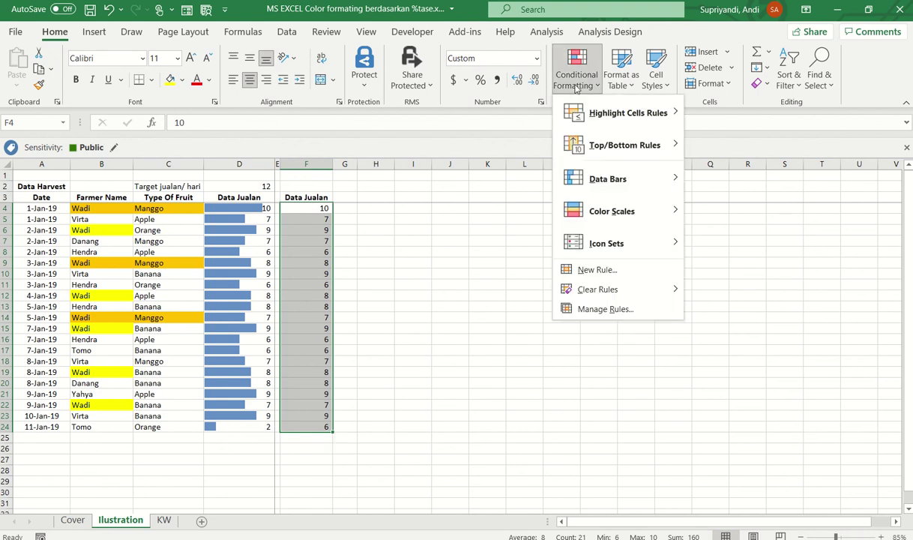
pyautogui.moveTo(600, 188)
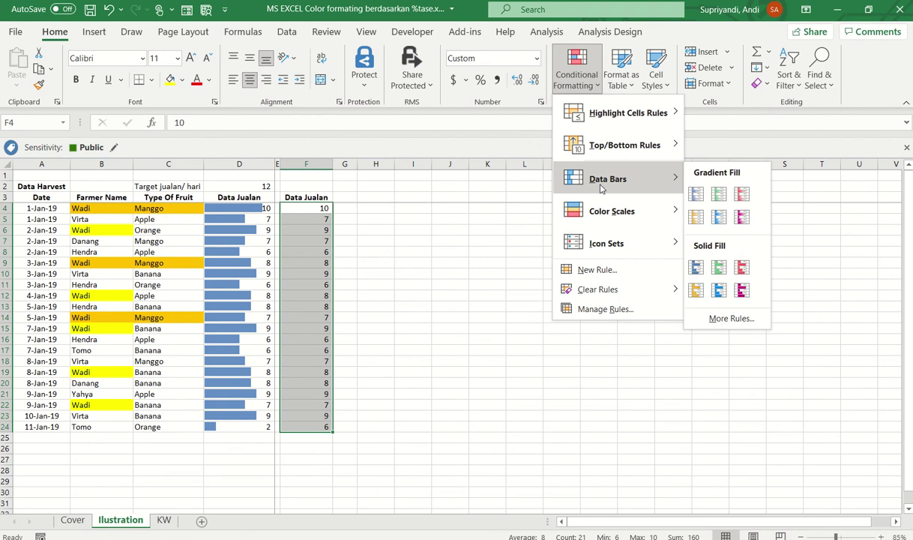
pyautogui.click(731, 320)
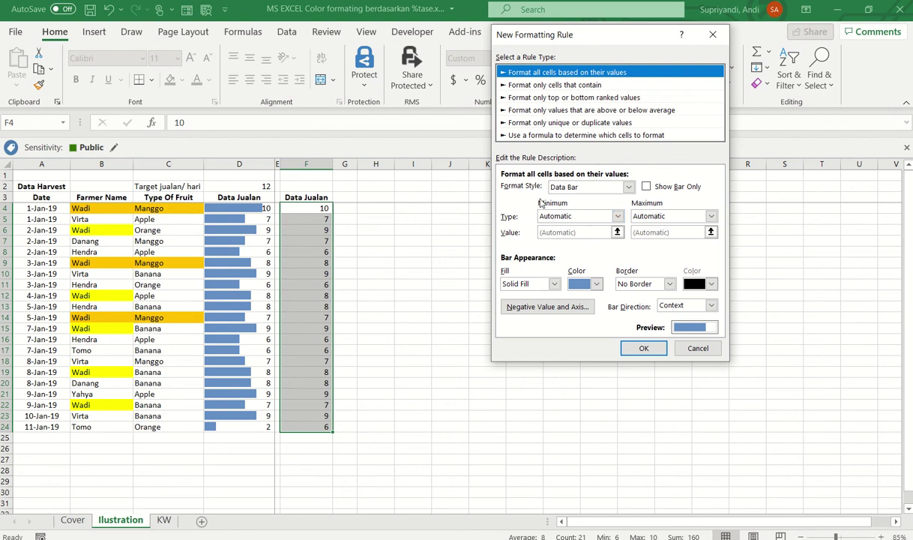
pyautogui.click(628, 186)
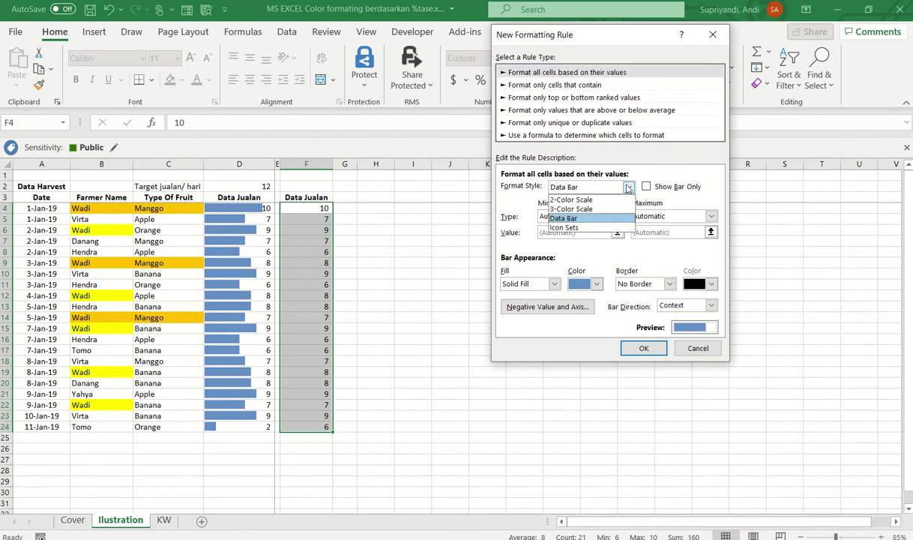
pyautogui.click(628, 187)
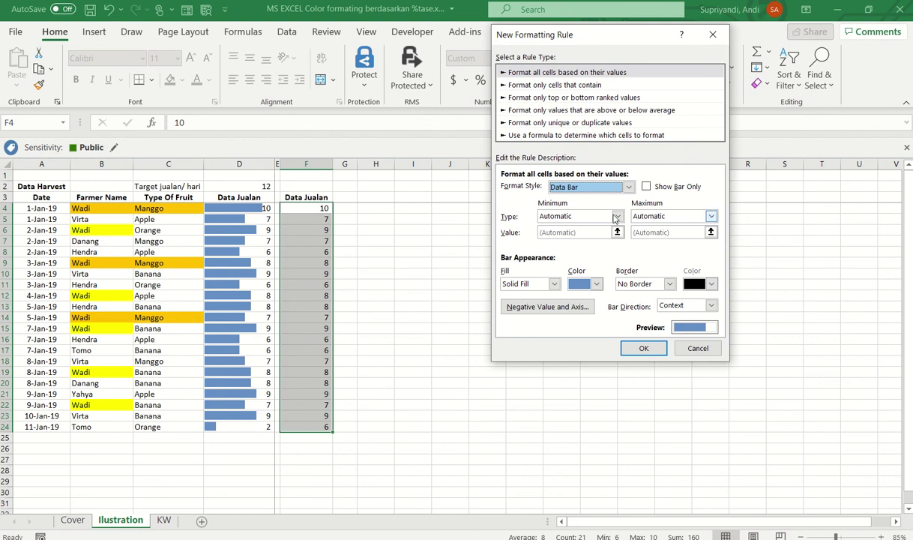
# Set the bar's minimum to the Number 0 and its maximum to a Number taken from the target cell, =$D$2
pyautogui.click(586, 216)
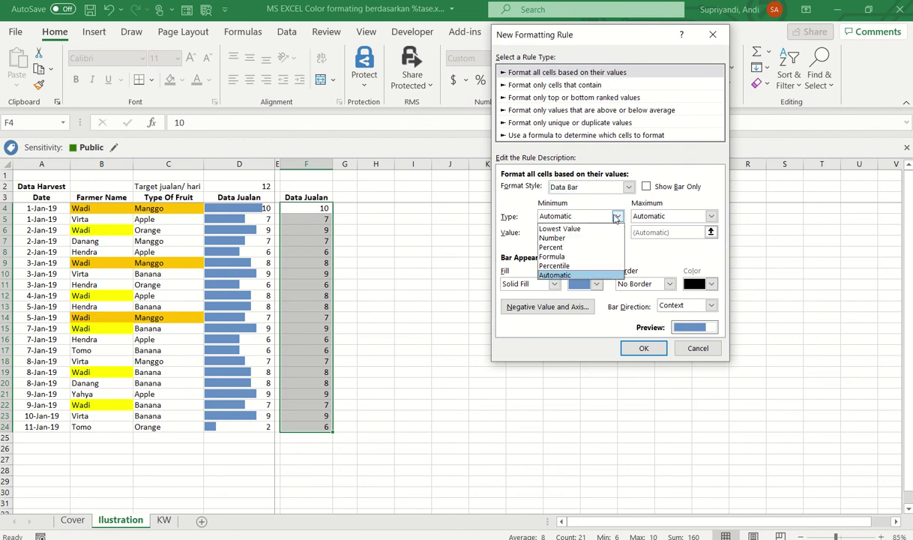
pyautogui.click(563, 238)
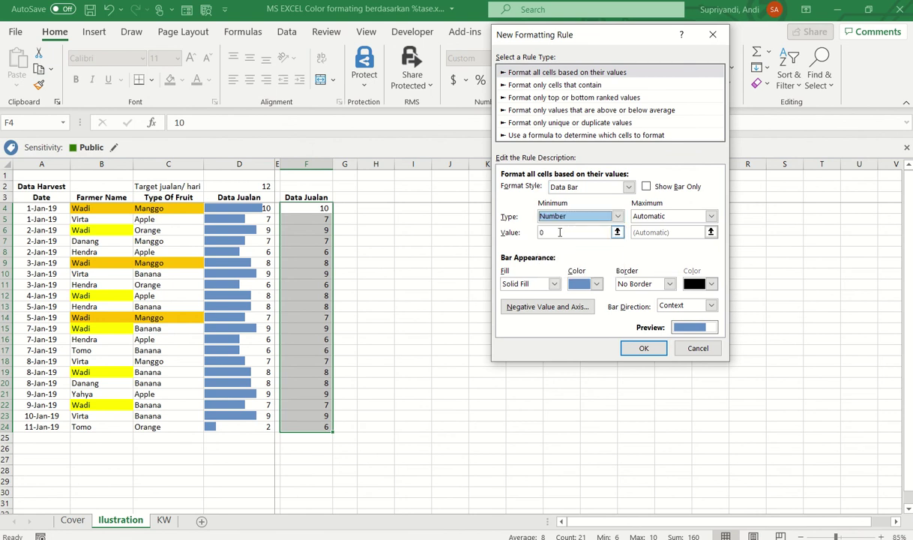
pyautogui.click(675, 215)
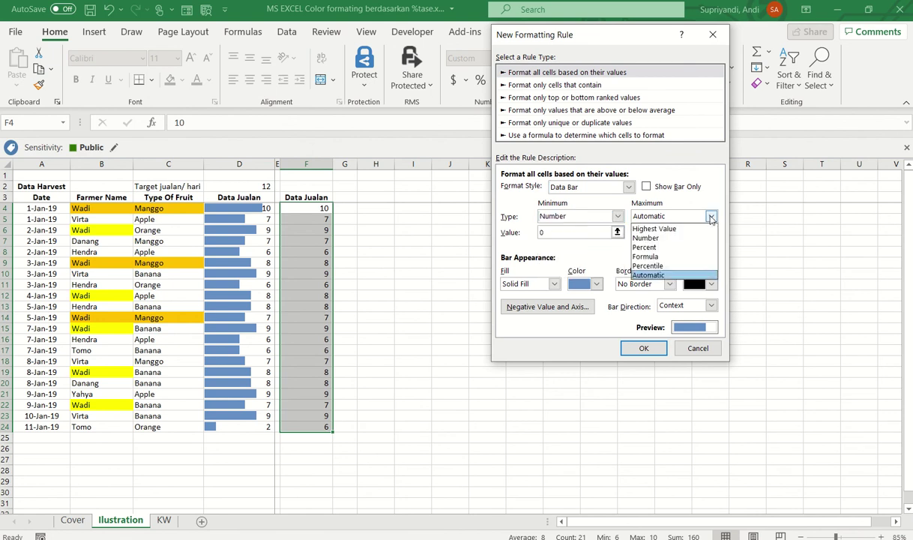
pyautogui.click(675, 237)
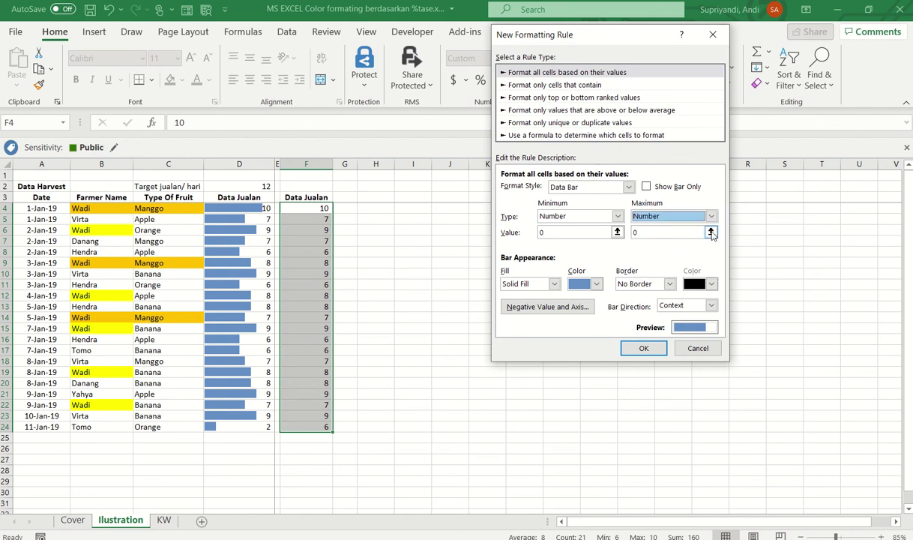
pyautogui.click(711, 233)
pyautogui.click(711, 232)
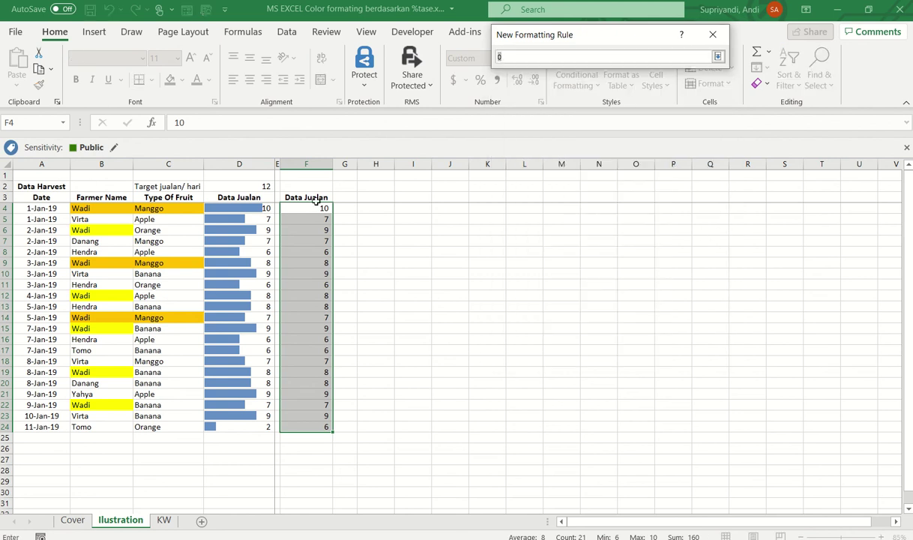
pyautogui.click(264, 185)
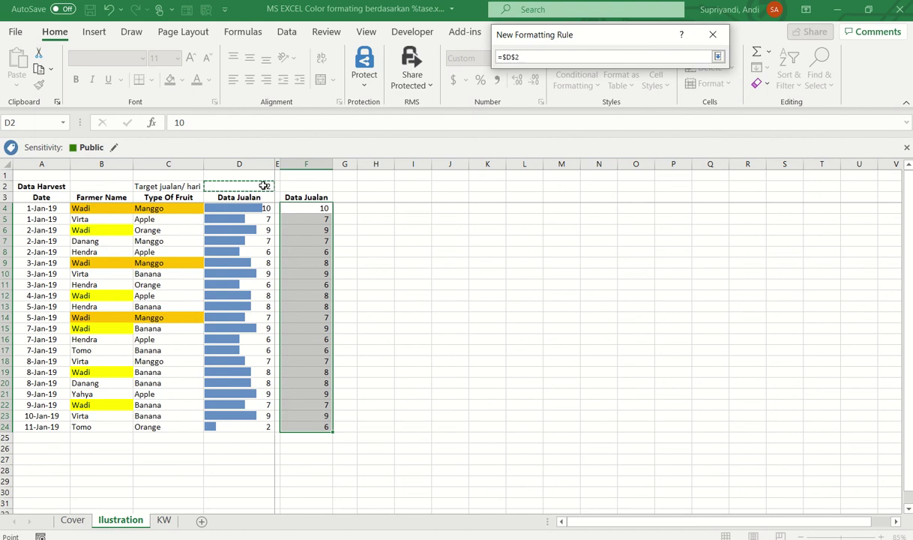
pyautogui.click(717, 57)
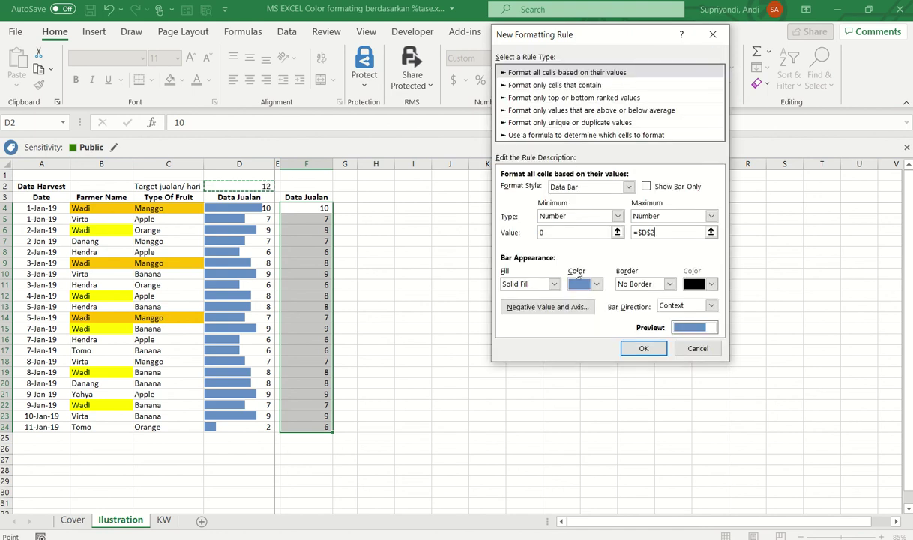
# Try a gradient fill for the data bars and return to solid fill
pyautogui.click(554, 284)
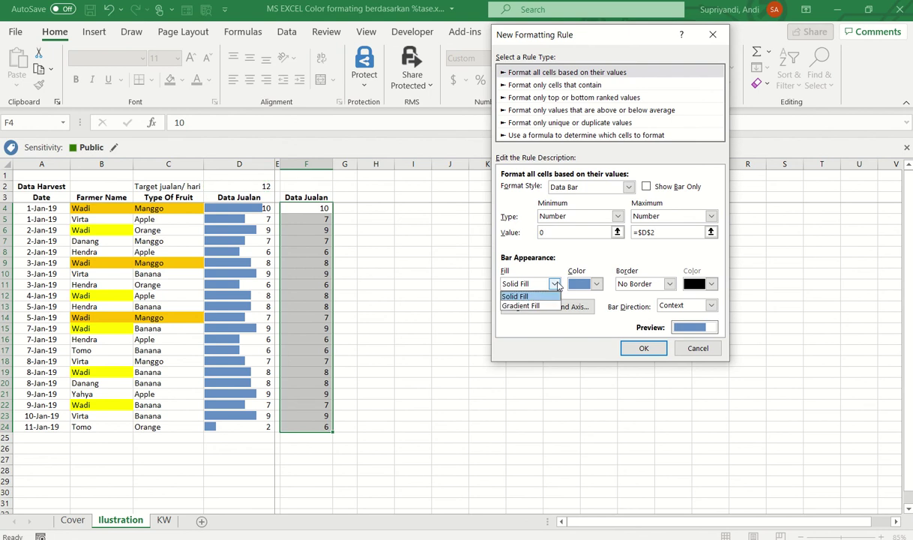
pyautogui.click(555, 284)
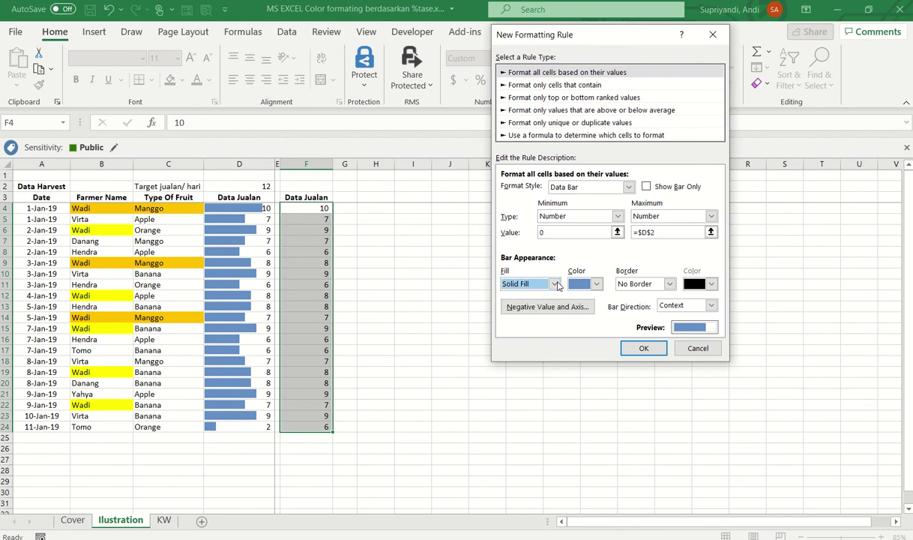
pyautogui.click(553, 284)
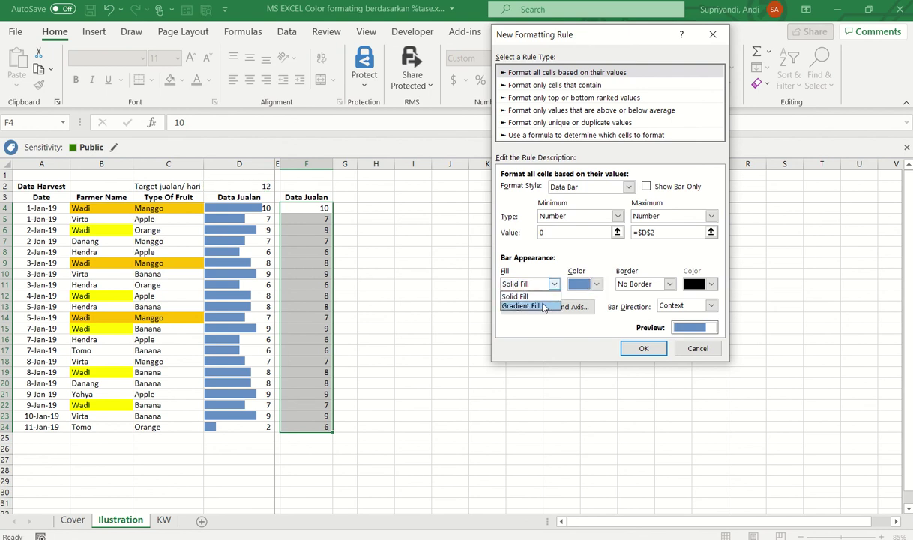
pyautogui.click(550, 307)
pyautogui.click(554, 284)
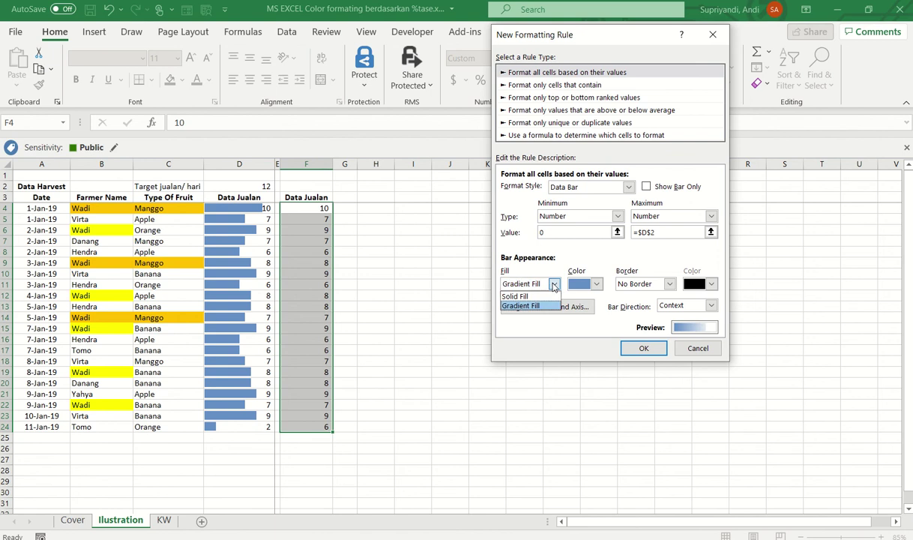
pyautogui.click(539, 295)
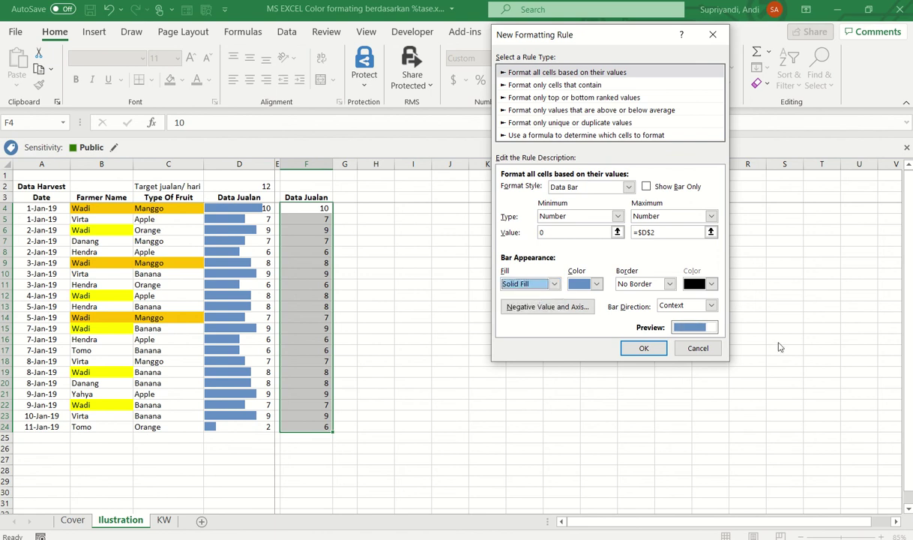
# Set the bar color to dark green and apply the data bar rule
pyautogui.click(594, 285)
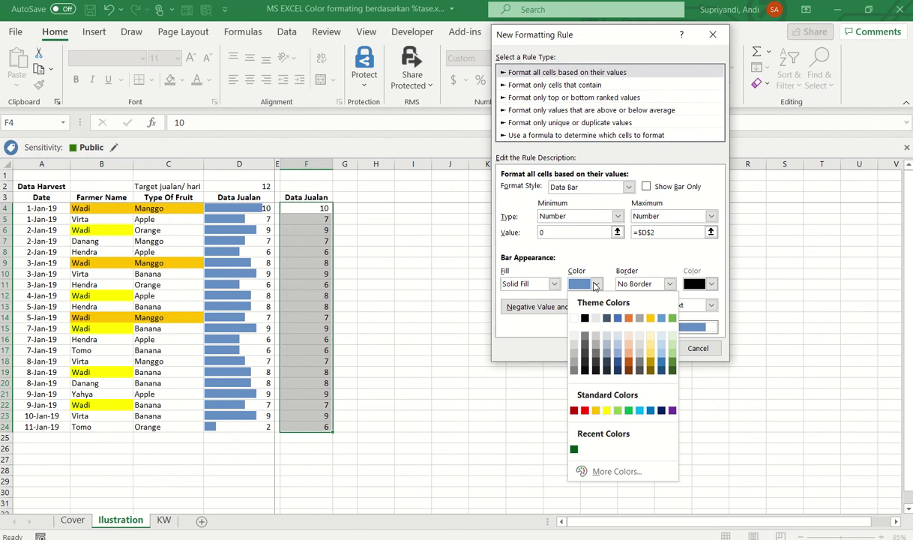
pyautogui.click(672, 365)
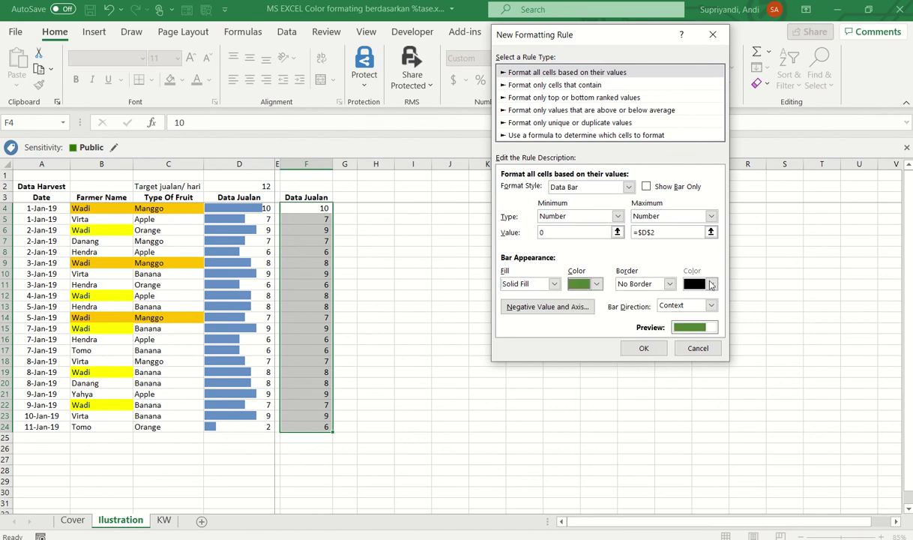
pyautogui.click(643, 348)
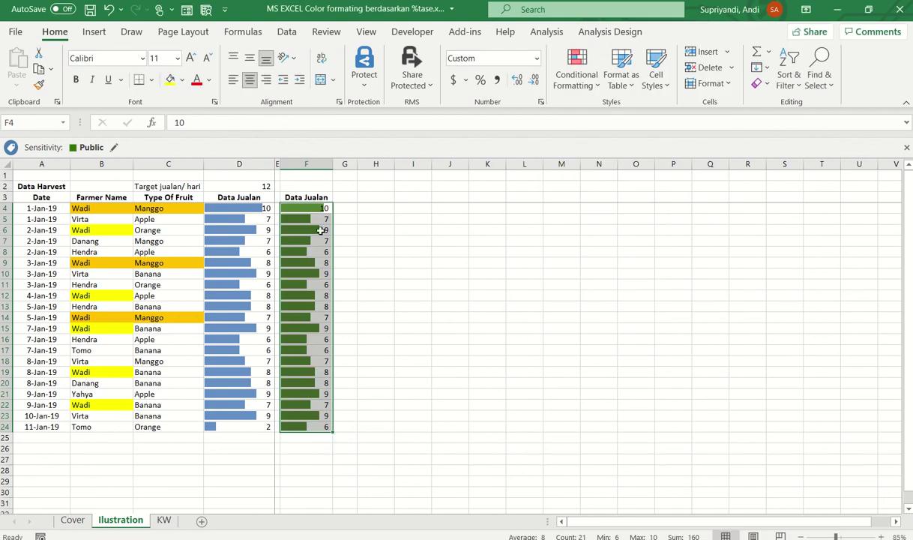
# Change the daily sales target in D2 to 15
pyautogui.click(224, 187)
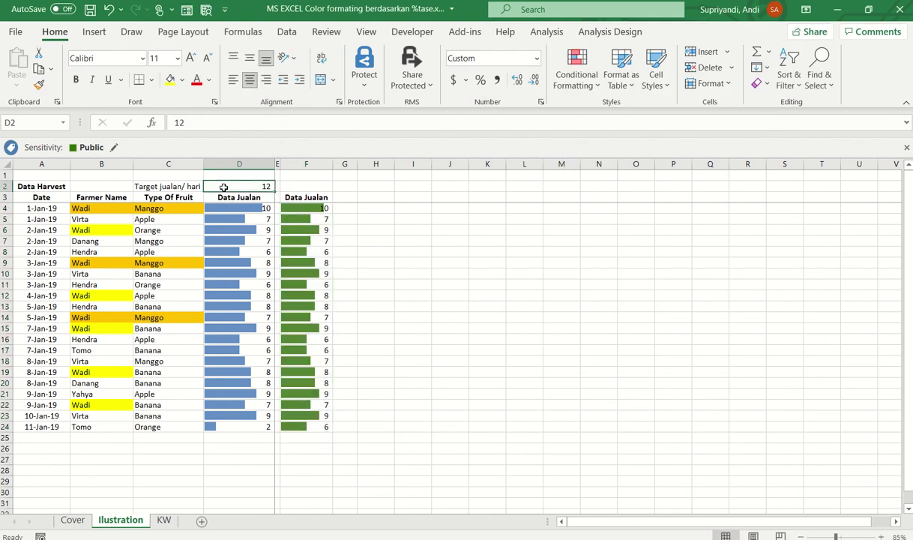
pyautogui.write('15')
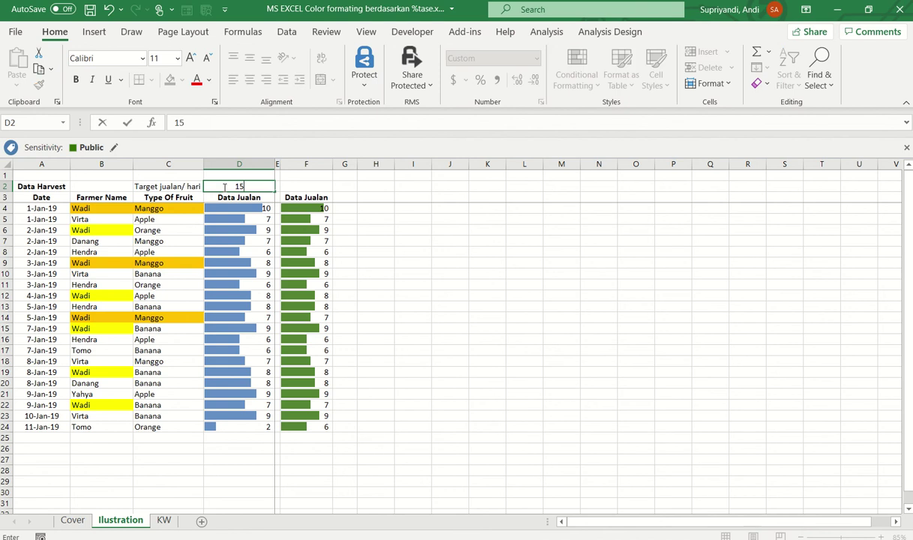
pyautogui.press('Return')
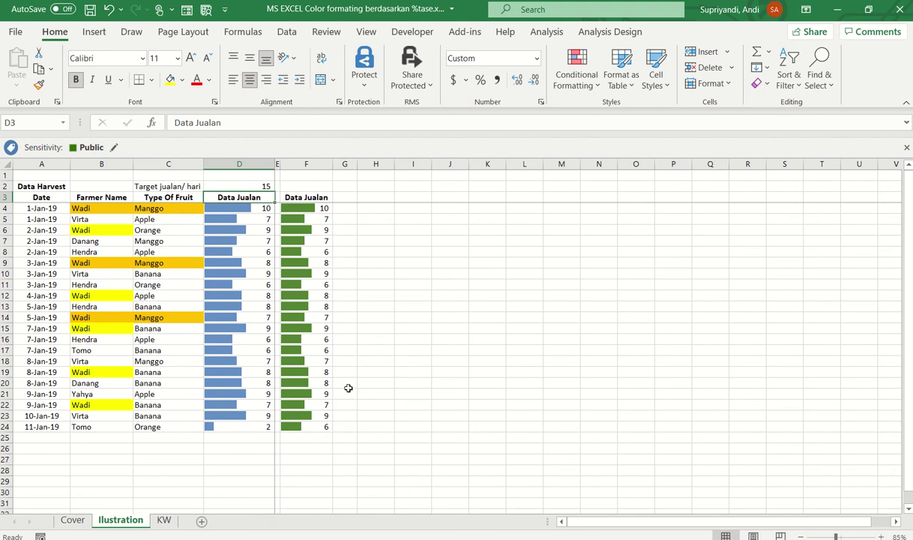
# Change the last value of the green-bar Data Jualan column, F24, to 16
pyautogui.click(316, 425)
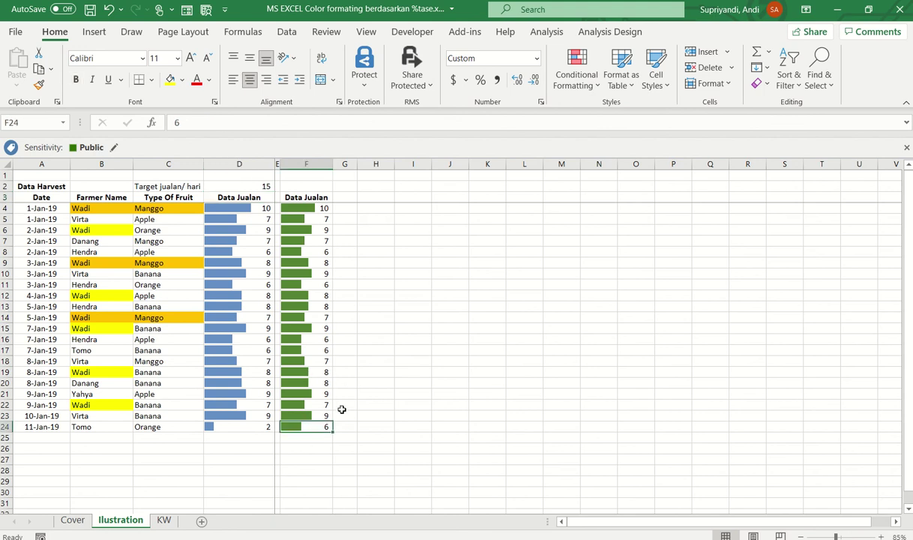
pyautogui.write('16')
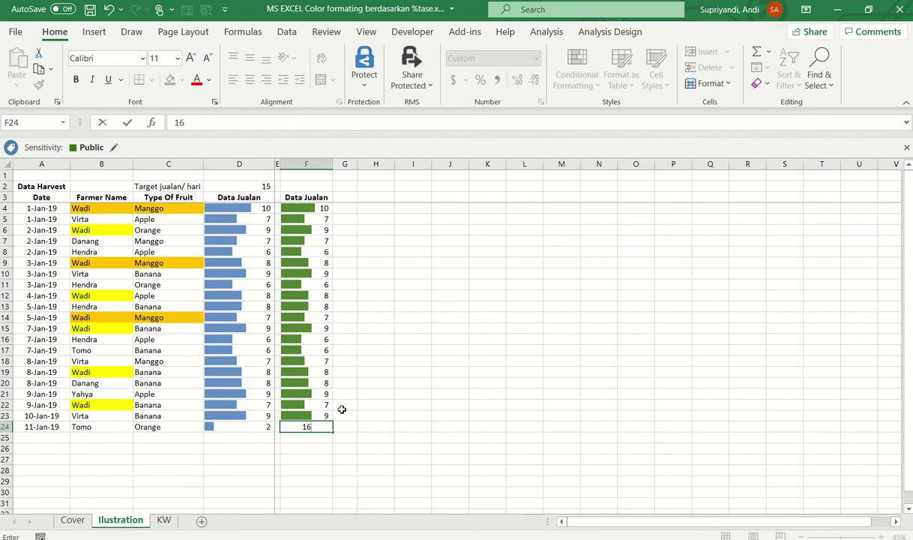
pyautogui.press('Return')
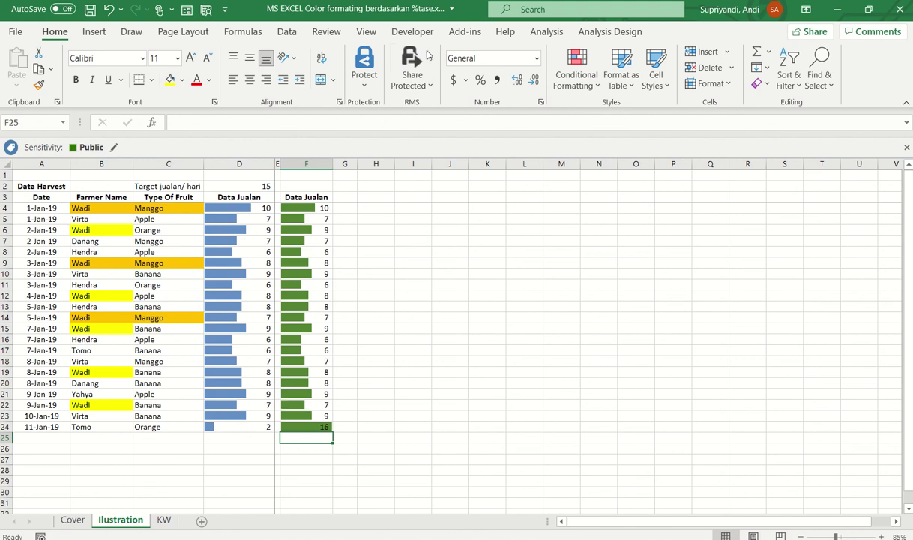
pyautogui.moveTo(410, 24)
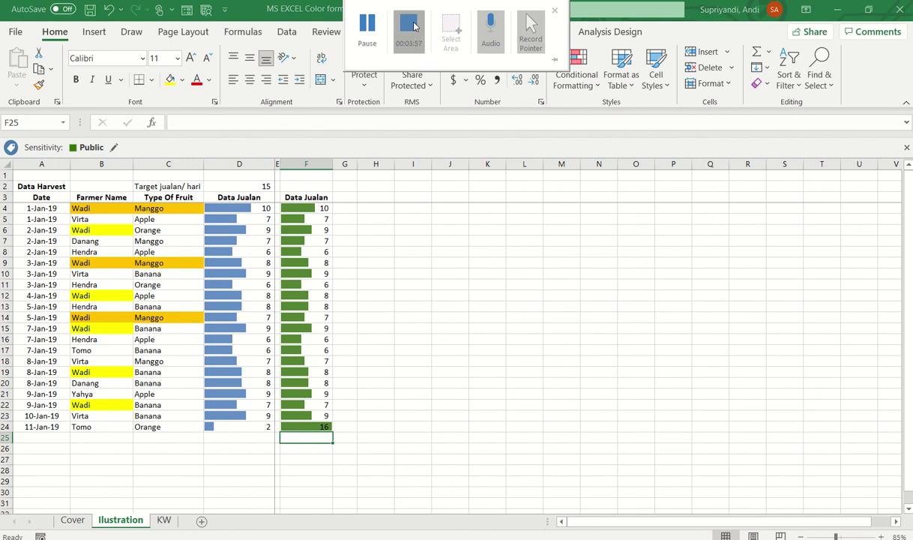